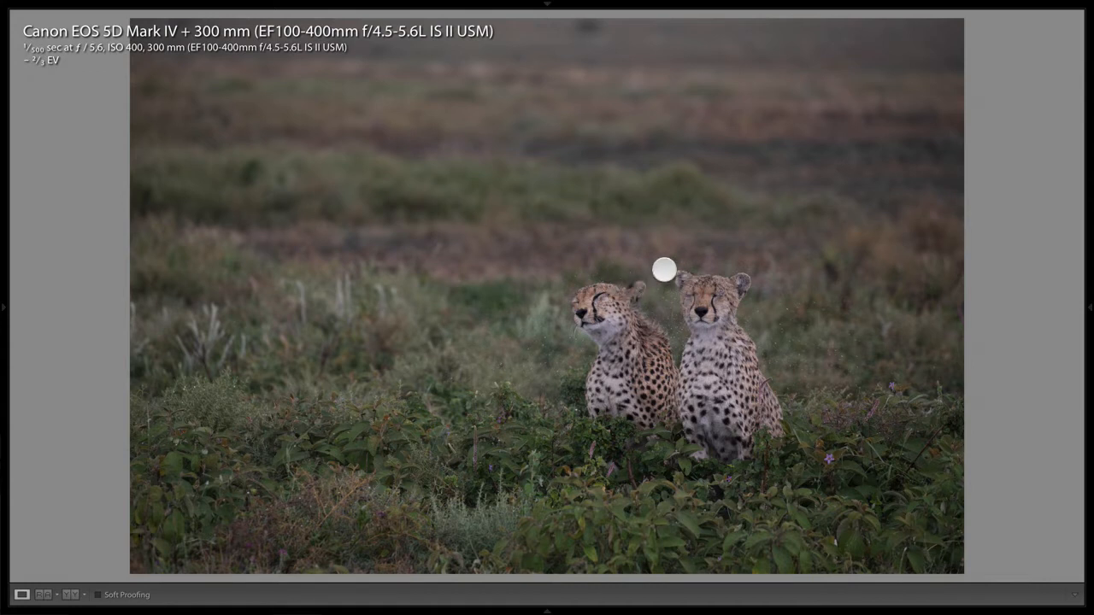
- Preview the cheetah photo full screen before editing
{"action": "key", "text": "i"}
{"action": "key", "text": "f"}
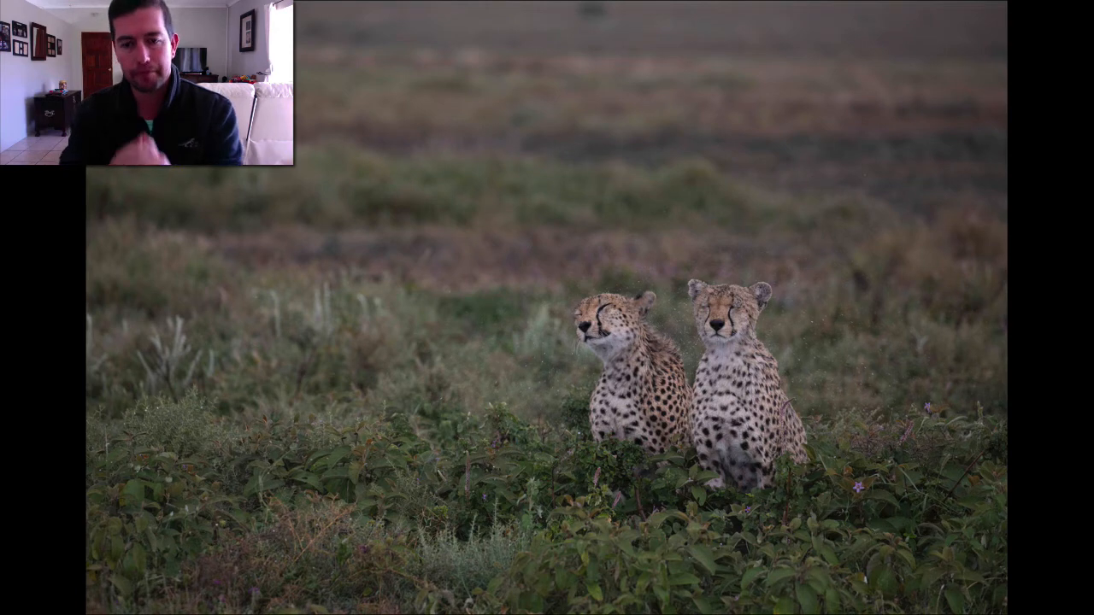
{"action": "key", "text": "d"}
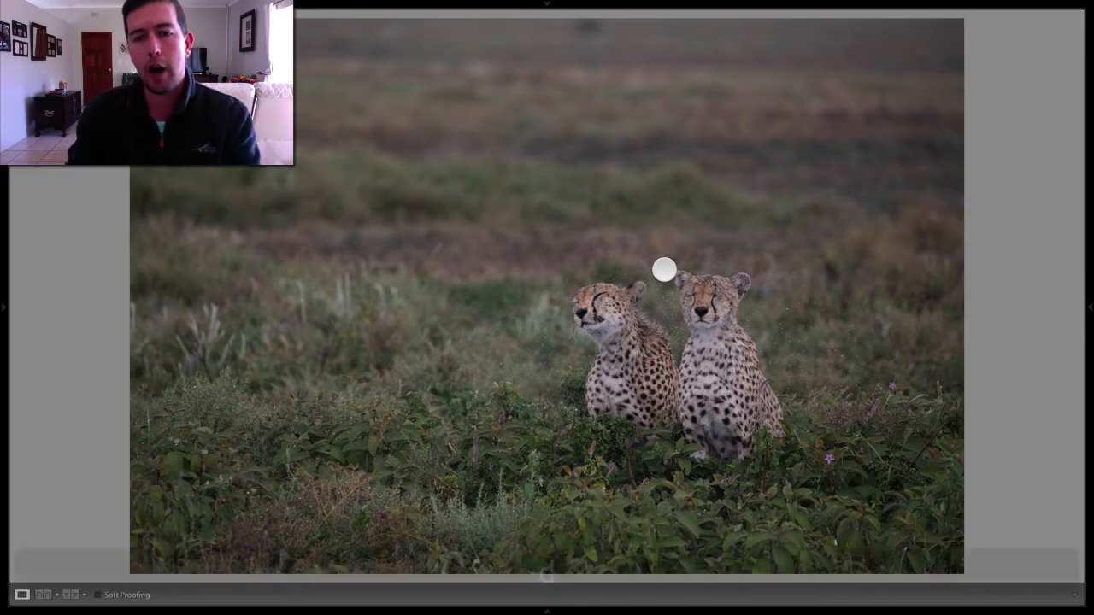
- Crop the photo tighter around the two cheetahs, trimming the top, left and bottom edges
{"action": "key", "text": "r"}
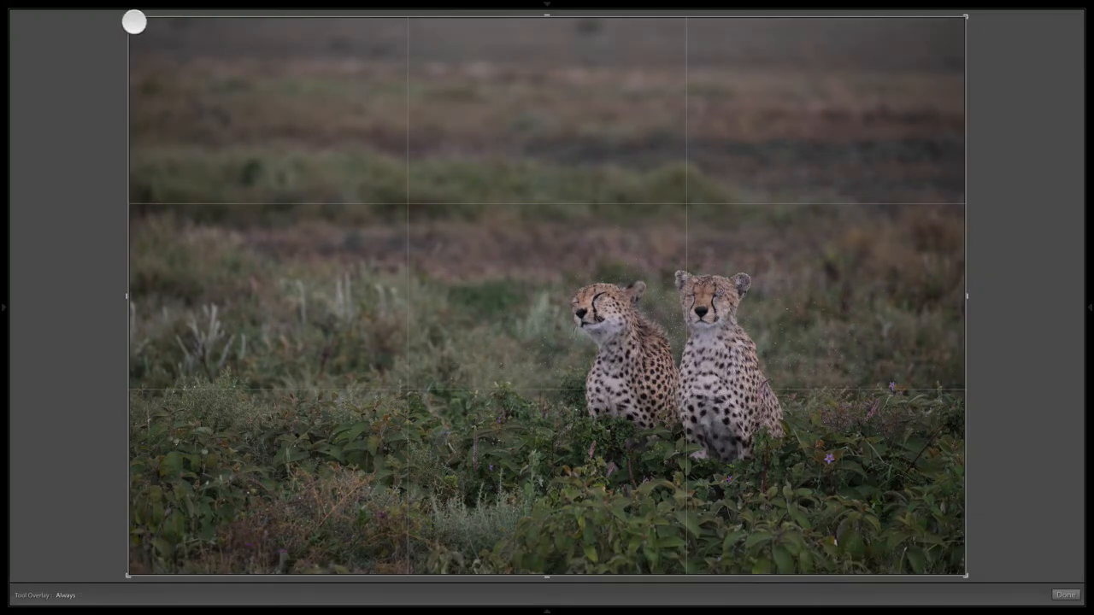
{"action": "left_click_drag", "start_coordinate": [129, 17], "coordinate": [261, 89]}
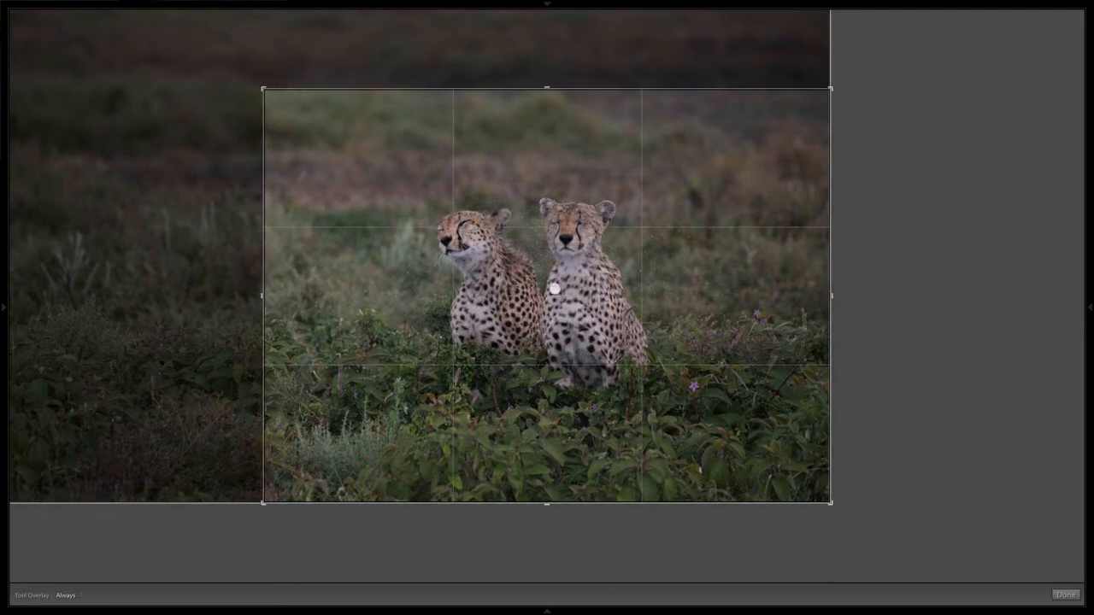
{"action": "left_click_drag", "start_coordinate": [832, 502], "coordinate": [796, 474]}
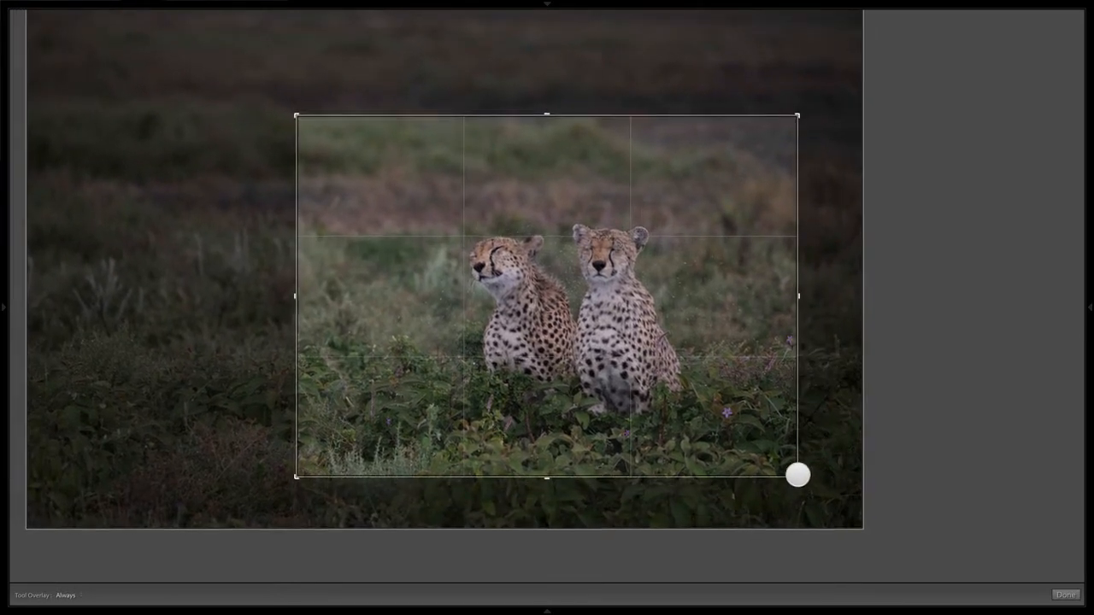
{"action": "left_click_drag", "start_coordinate": [764, 408], "coordinate": [762, 399]}
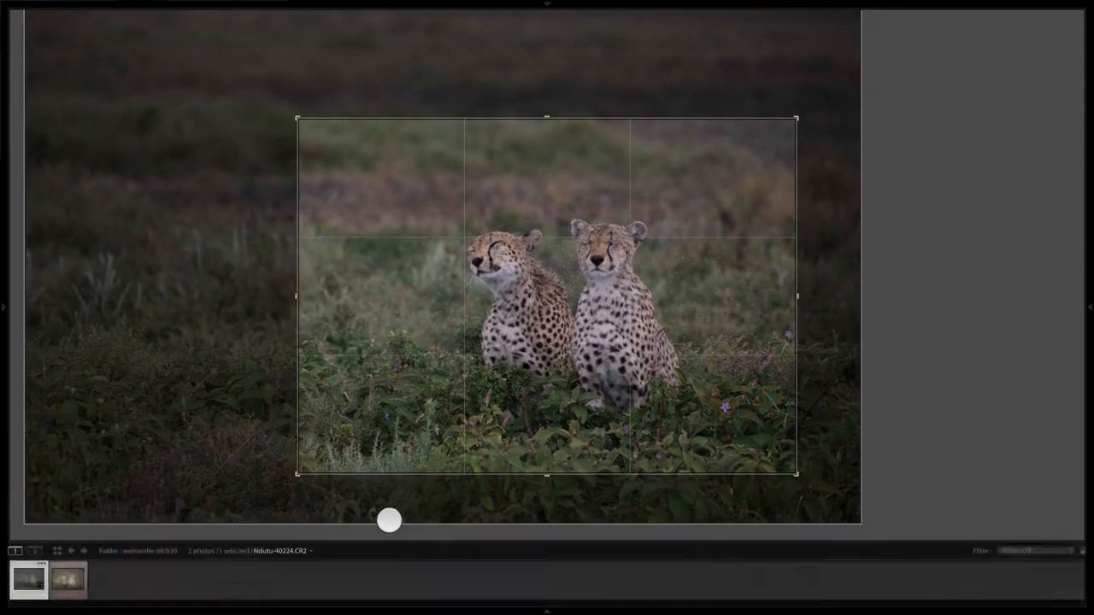
{"action": "left_click_drag", "start_coordinate": [297, 474], "coordinate": [313, 469]}
{"action": "left_click", "coordinate": [426, 415]}
{"action": "key", "text": "Return"}
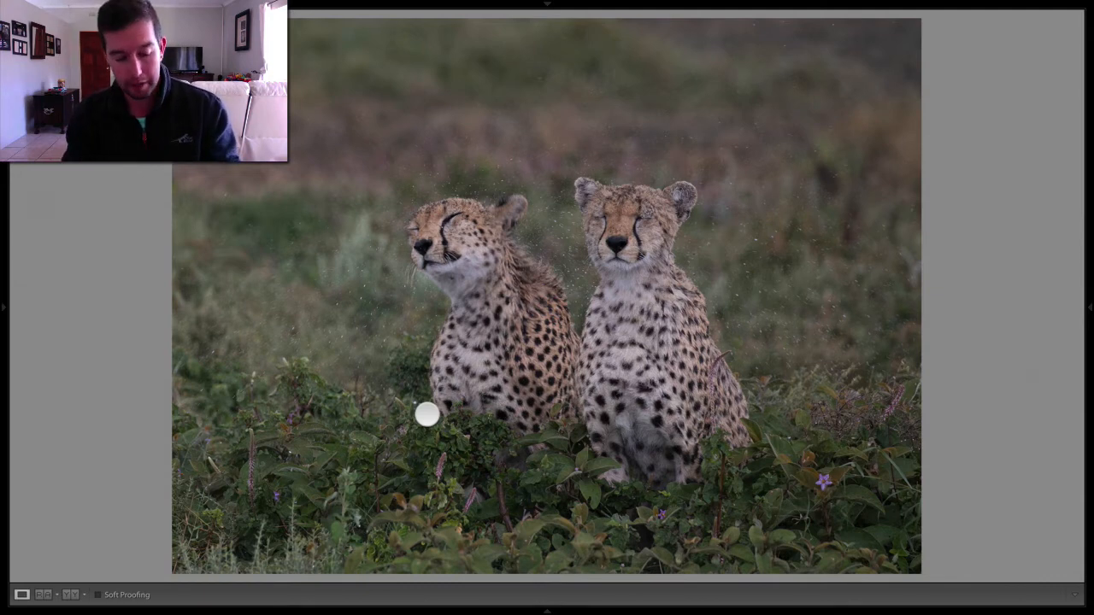
- Lower the white balance temperature to 4683 in the Basic panel
{"action": "key", "text": "d"}
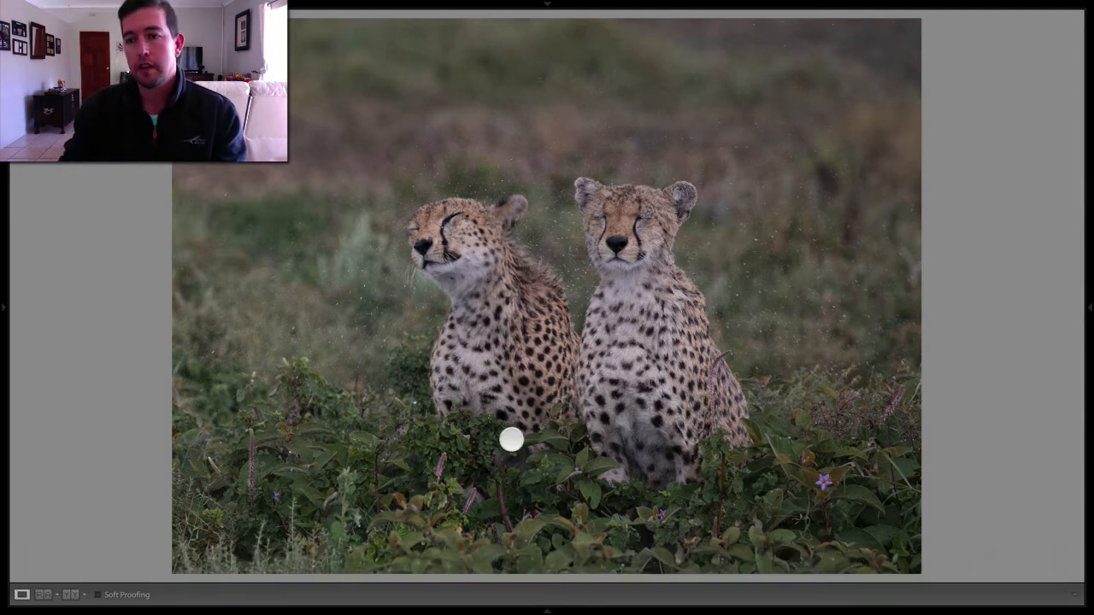
{"action": "left_click", "coordinate": [1088, 306]}
{"action": "left_click", "coordinate": [1070, 135]}
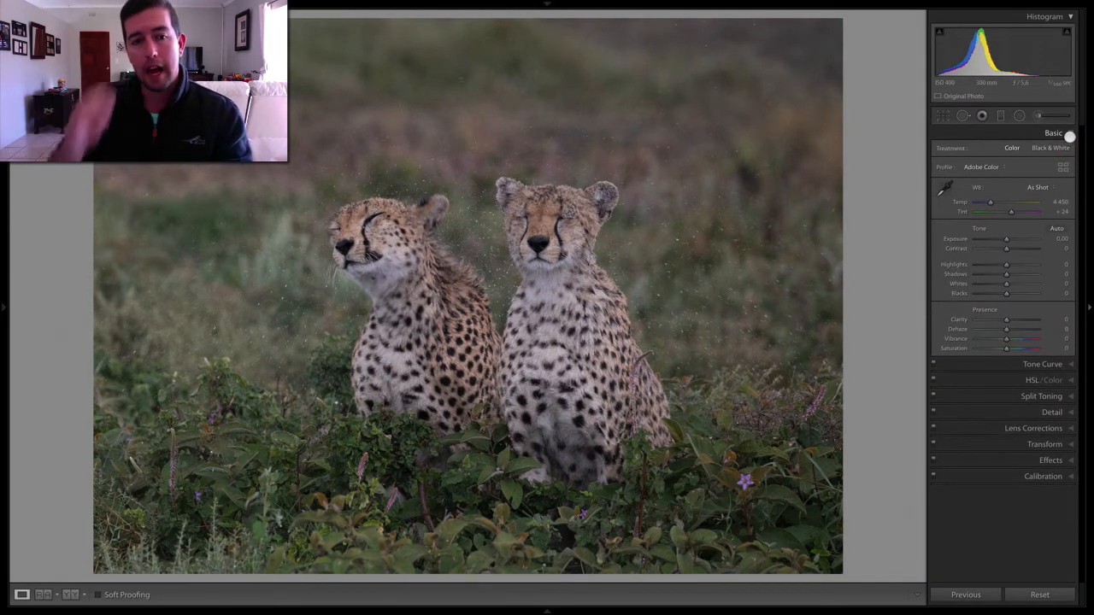
{"action": "left_click_drag", "start_coordinate": [991, 207], "coordinate": [990, 203]}
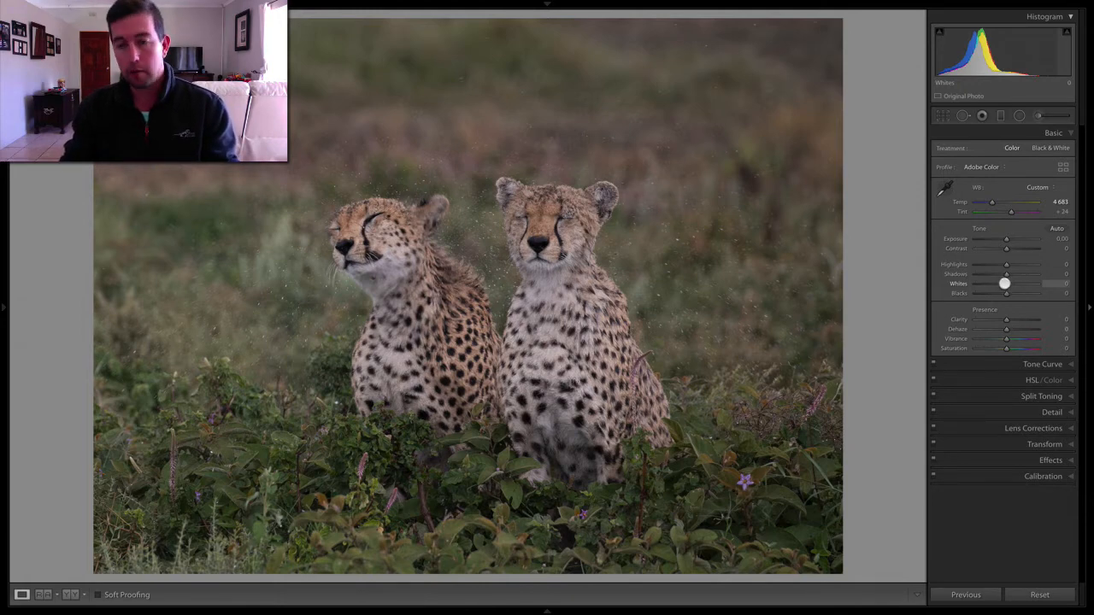
- Set Whites to +54, Blacks to -4, Highlights to +31 and Shadows to +11 while checking clipping
{"action": "left_click", "coordinate": [1004, 283], "text": "alt"}
{"action": "mouse_move", "coordinate": [1004, 284]}
{"action": "left_mouse_down"}
{"action": "mouse_move", "coordinate": [1021, 284]}
{"action": "mouse_move", "coordinate": [1007, 293]}
{"action": "left_mouse_up"}
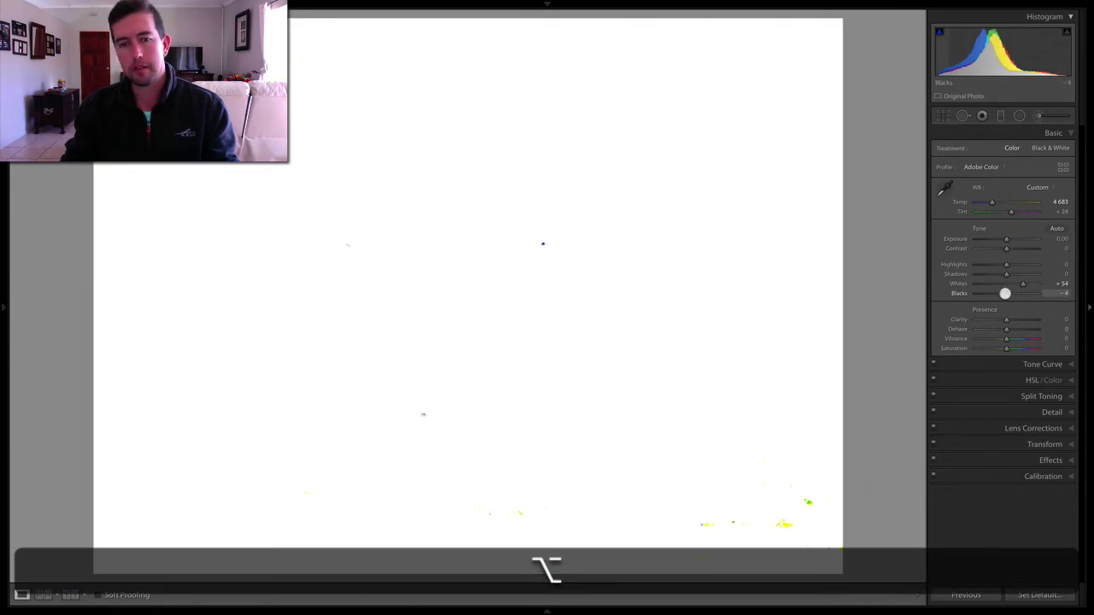
{"action": "left_click_drag", "start_coordinate": [1004, 293], "coordinate": [1005, 293]}
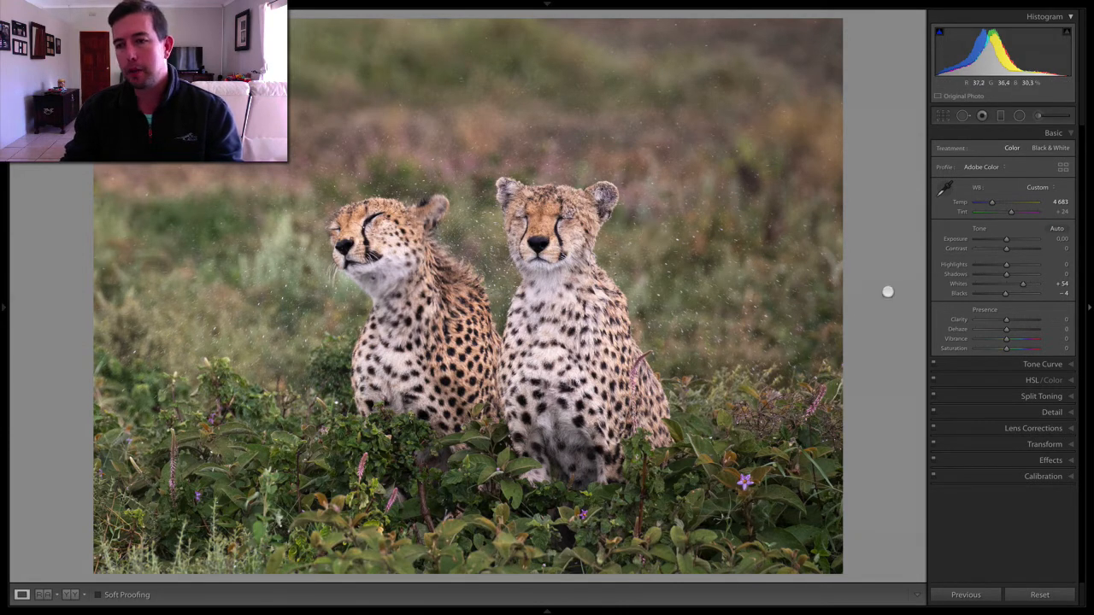
{"action": "left_click_drag", "start_coordinate": [1006, 267], "coordinate": [1013, 266]}
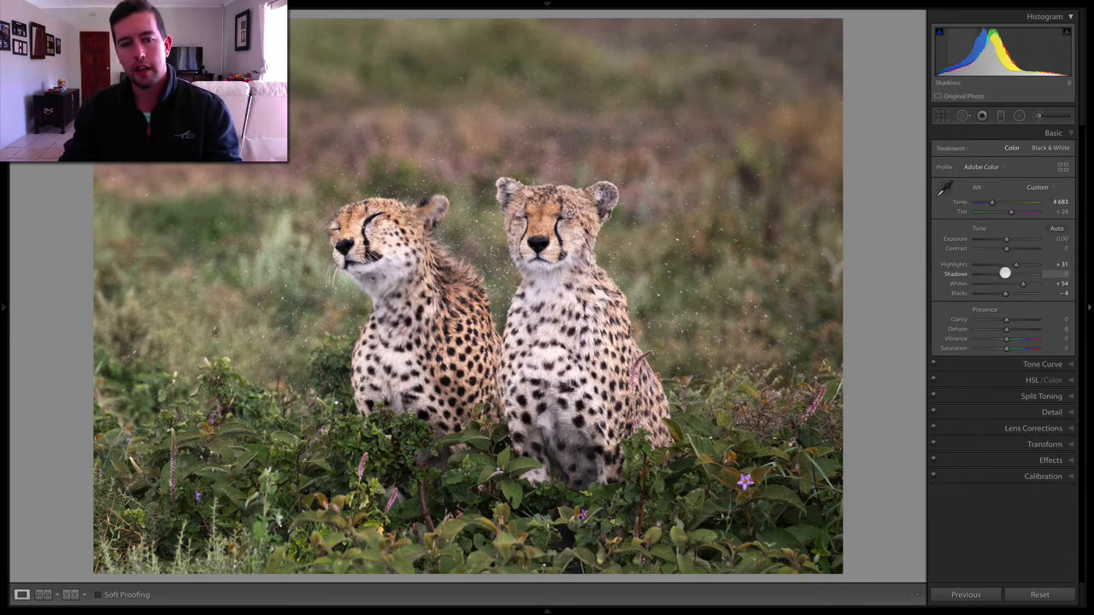
{"action": "left_click_drag", "start_coordinate": [1004, 273], "coordinate": [1007, 273]}
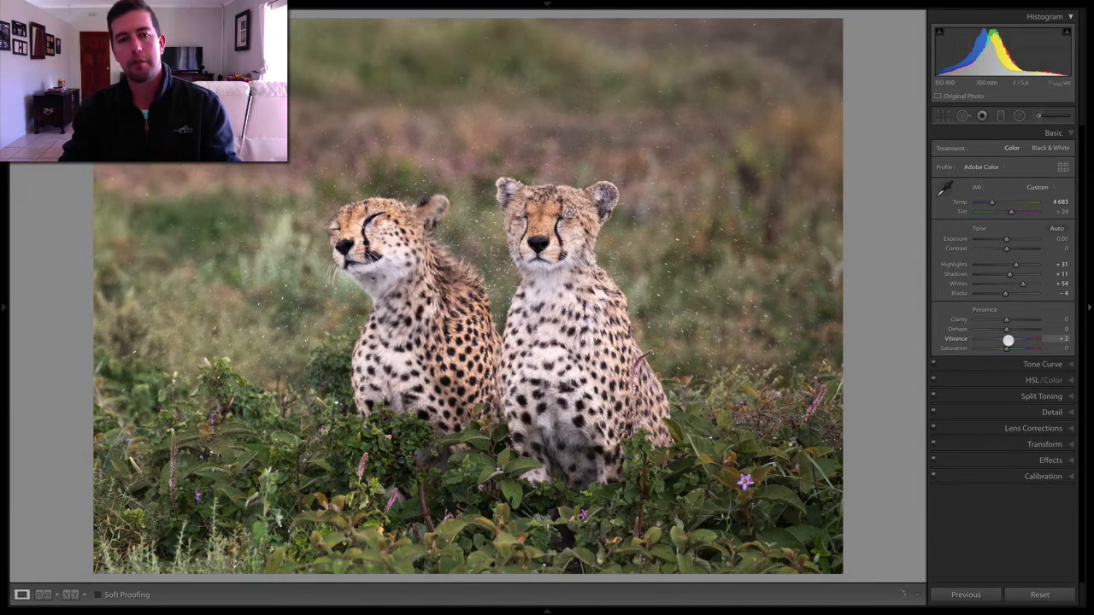
- In the Tone Curve region sliders, set Lights to +8 and Darks to -2
{"action": "left_click", "coordinate": [1062, 366]}
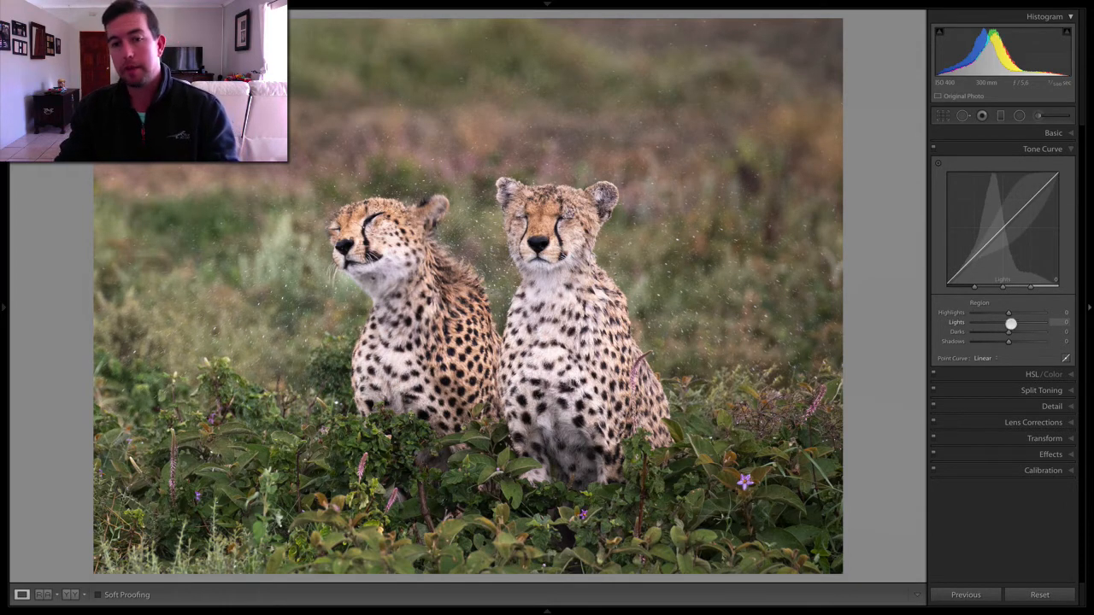
{"action": "left_click_drag", "start_coordinate": [1010, 324], "coordinate": [1012, 324]}
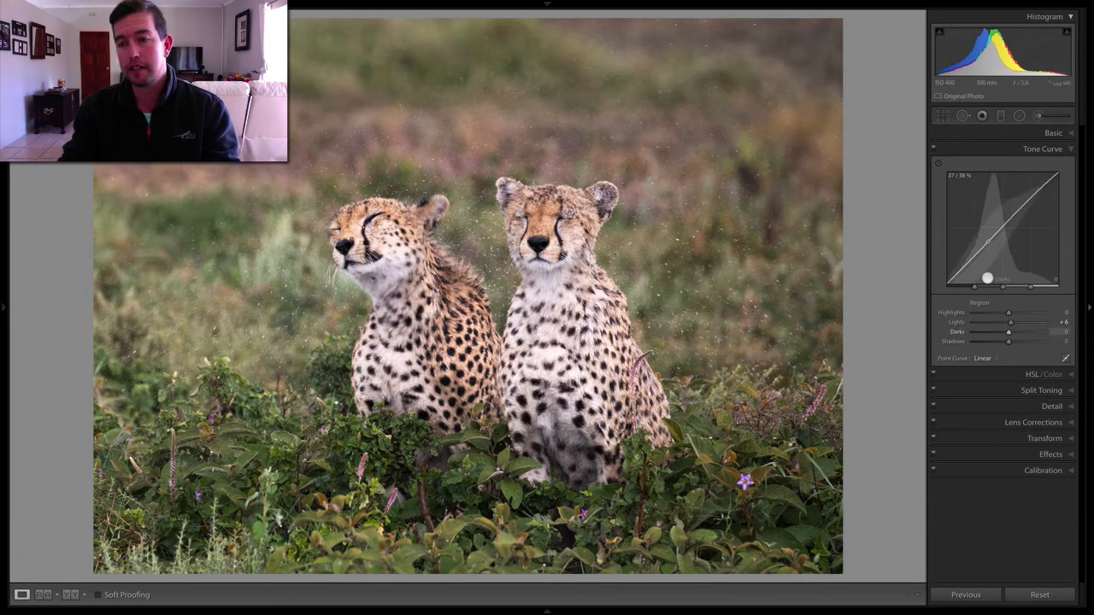
{"action": "left_click_drag", "start_coordinate": [1011, 324], "coordinate": [1013, 323]}
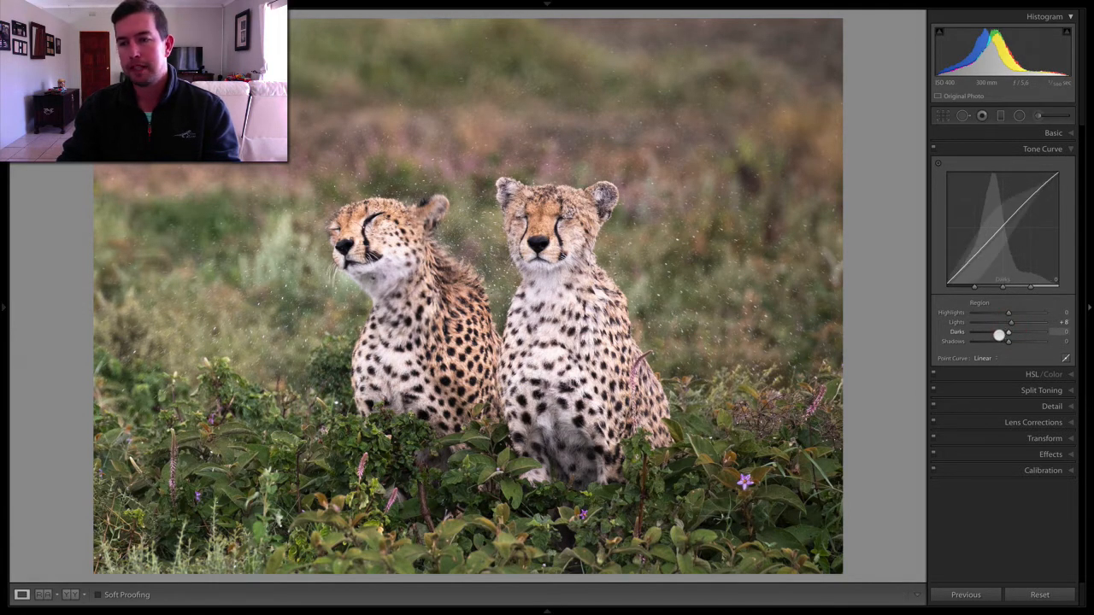
{"action": "left_click_drag", "start_coordinate": [1007, 334], "coordinate": [1006, 333]}
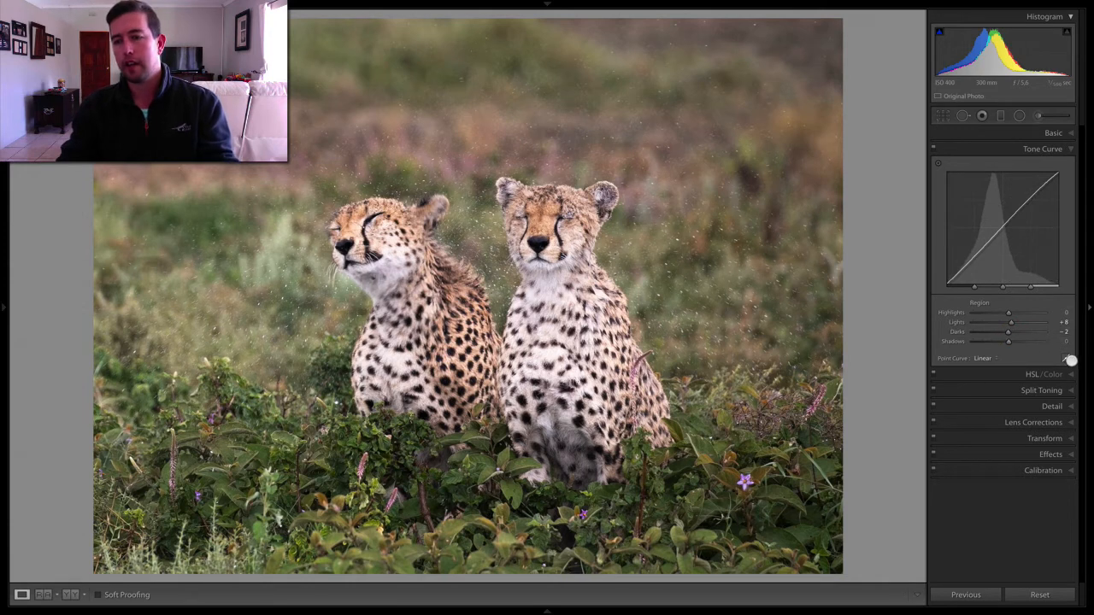
- In Detail, set sharpening Masking to 77 while viewing the mask, and Amount to 44
{"action": "left_click", "coordinate": [1063, 404]}
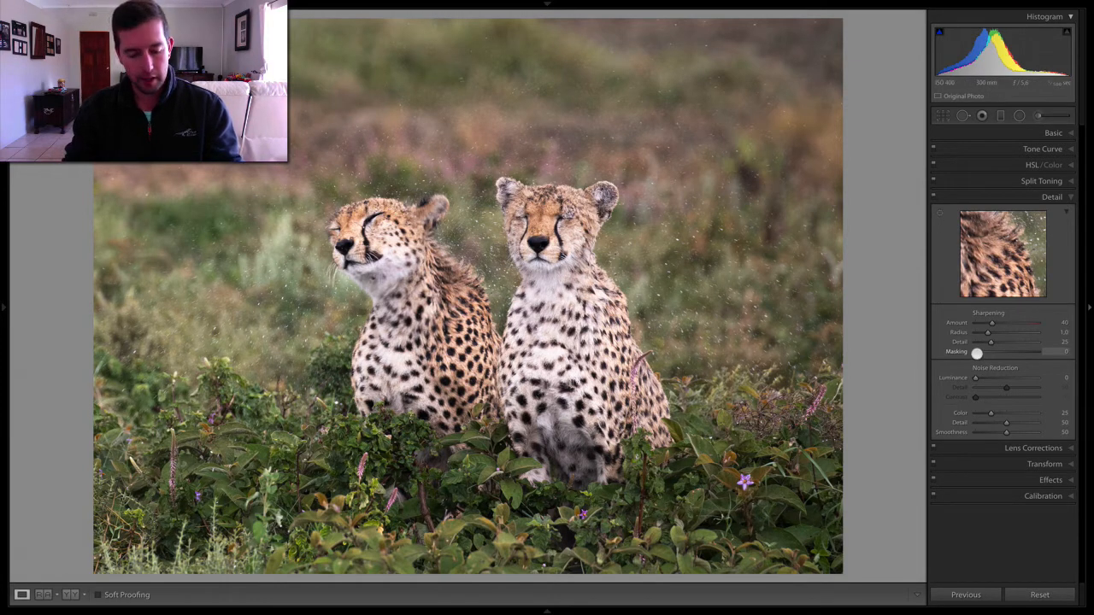
{"action": "key", "text": "alt"}
{"action": "left_click_drag", "start_coordinate": [976, 353], "coordinate": [1023, 351]}
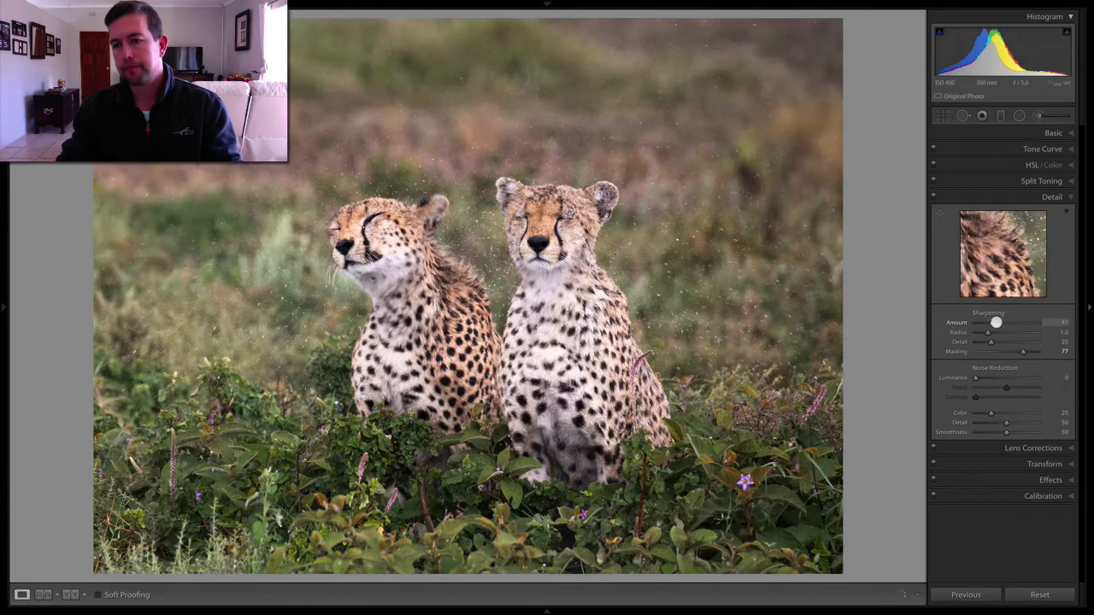
{"action": "left_click_drag", "start_coordinate": [992, 323], "coordinate": [995, 323]}
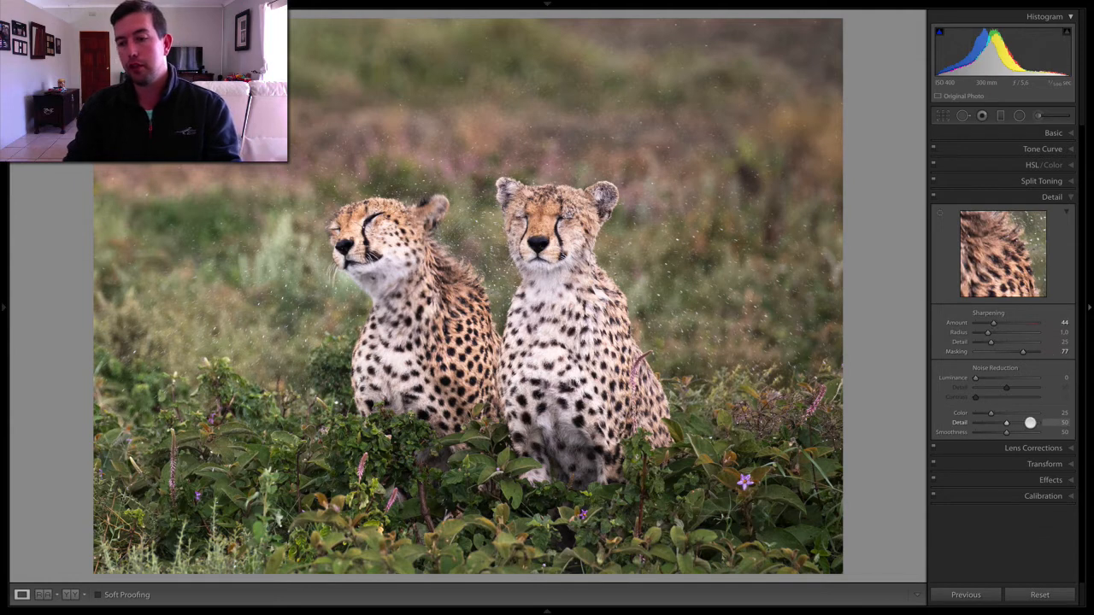
- Add a post-crop vignette with Amount -5 and Midpoint 24, toggling the Effects panel off and on to compare
{"action": "left_click", "coordinate": [1064, 479]}
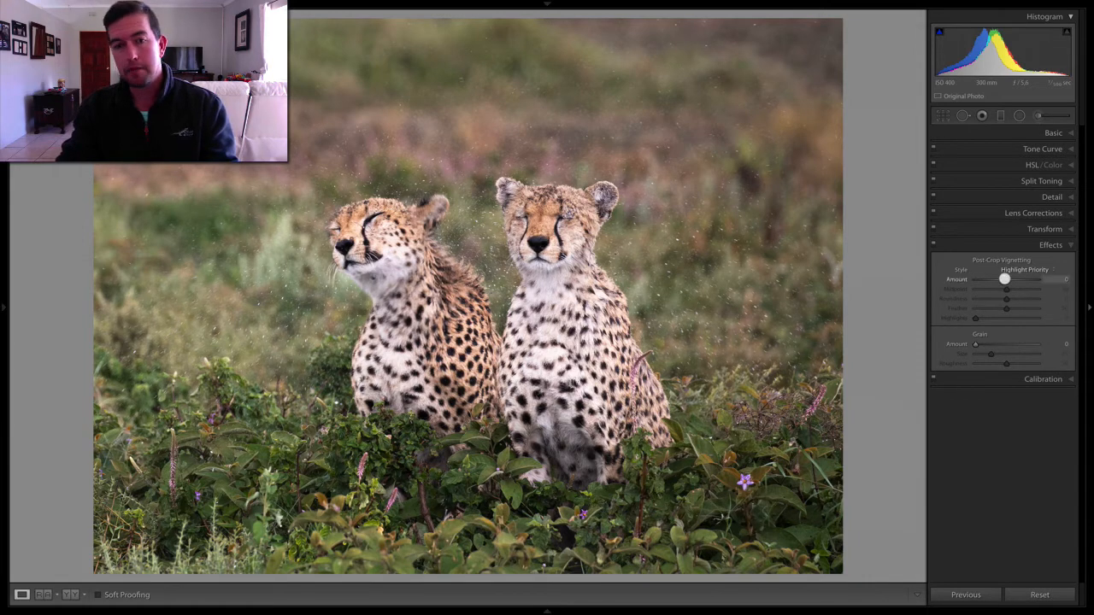
{"action": "left_click_drag", "start_coordinate": [1004, 279], "coordinate": [1002, 280]}
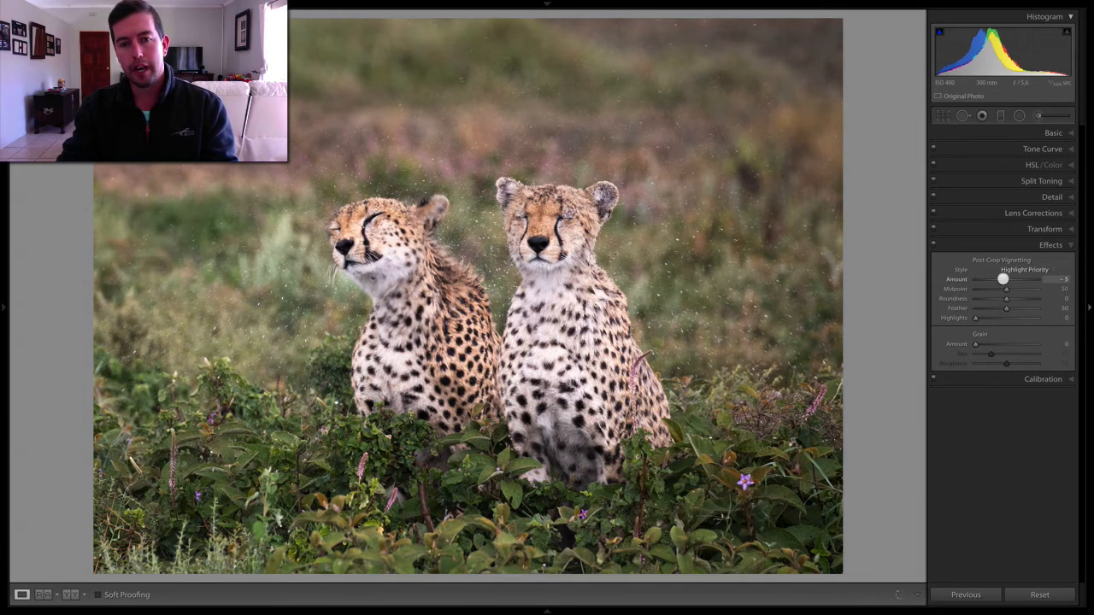
{"action": "mouse_move", "coordinate": [1004, 291]}
{"action": "left_mouse_down"}
{"action": "mouse_move", "coordinate": [980, 284]}
{"action": "mouse_move", "coordinate": [991, 288]}
{"action": "left_mouse_up"}
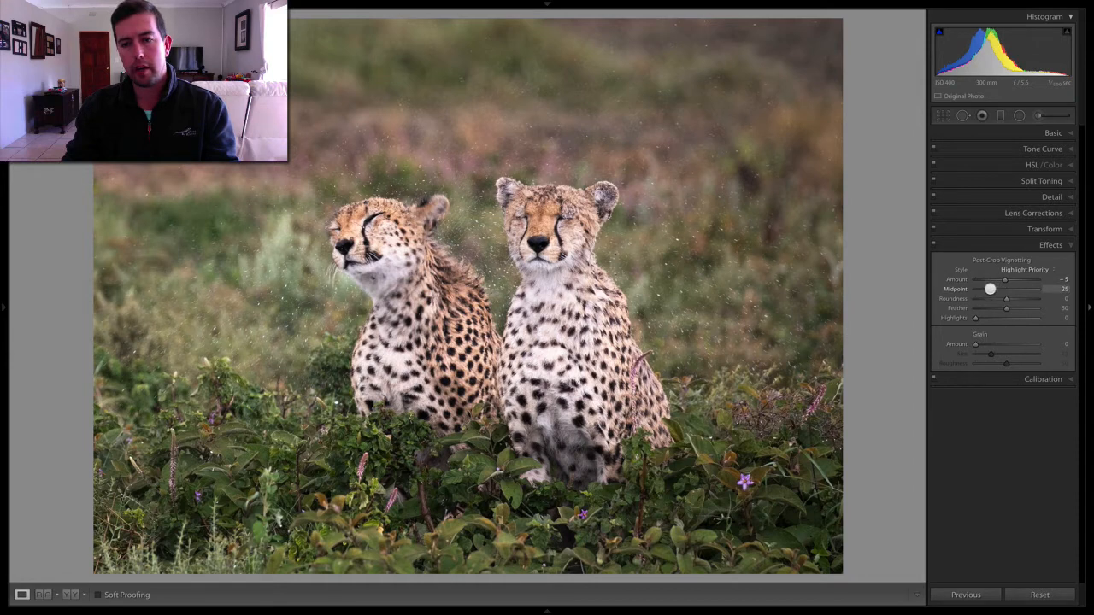
{"action": "left_click", "coordinate": [934, 245]}
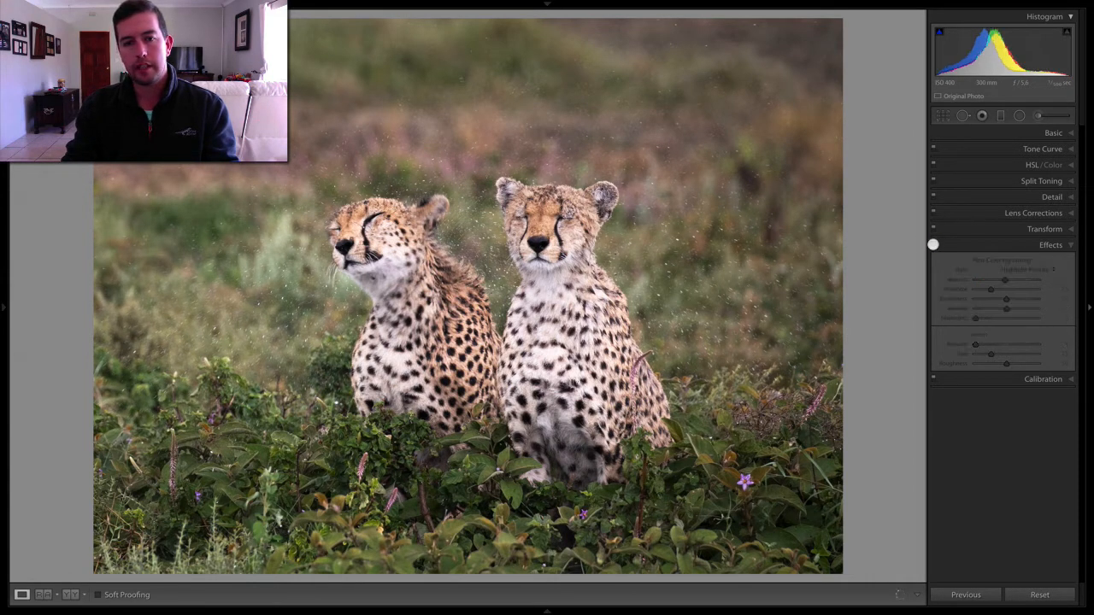
{"action": "left_click", "coordinate": [933, 245]}
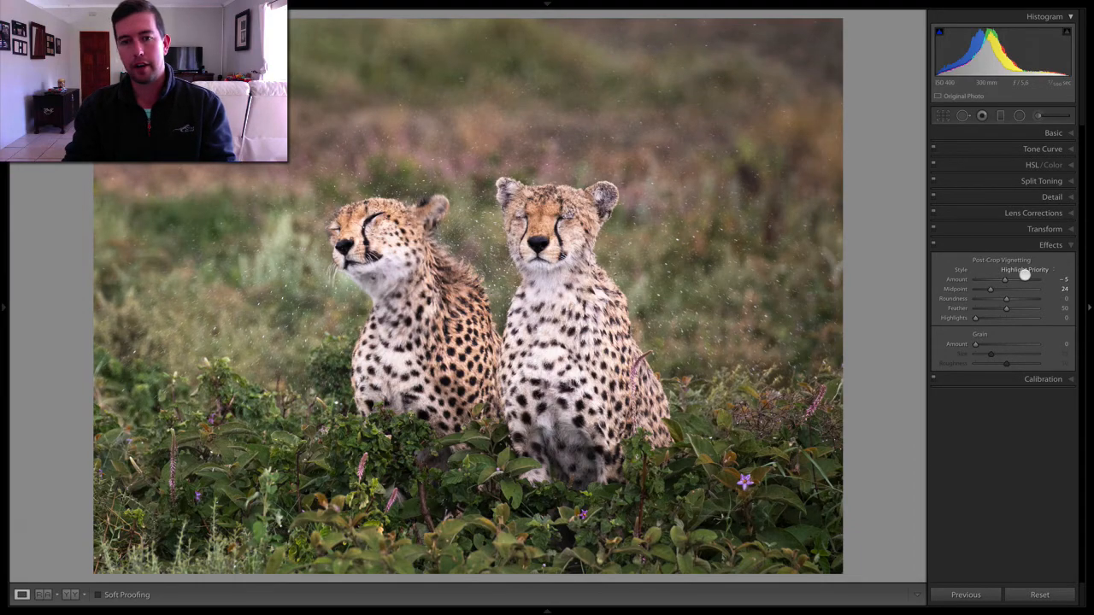
- Compare the before and after views, then preview the edited photo full screen against the next image
{"action": "key", "text": "y"}
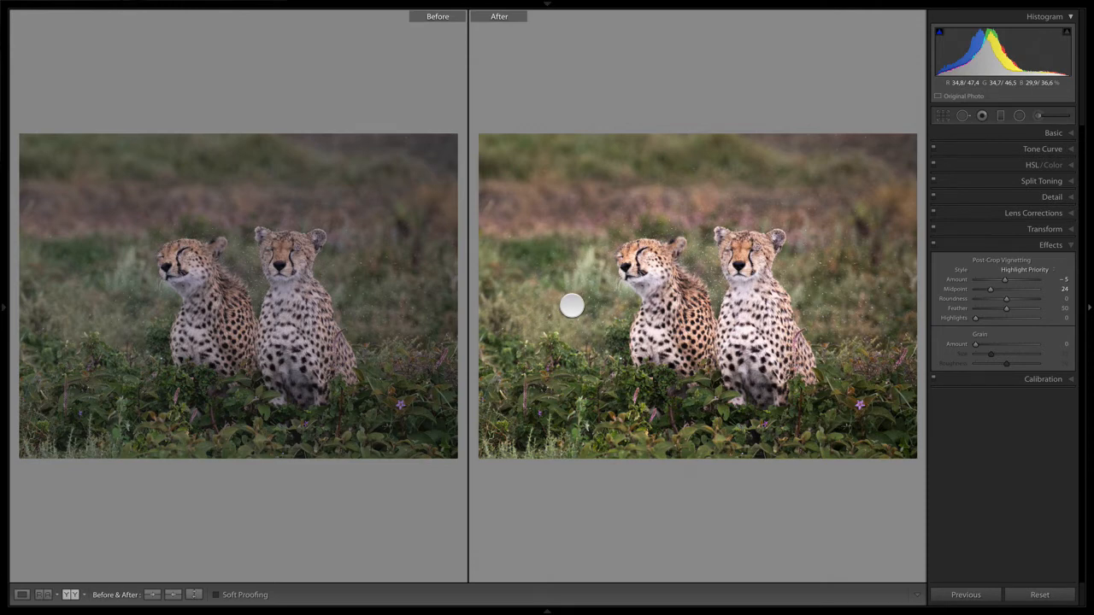
{"action": "key", "text": "y"}
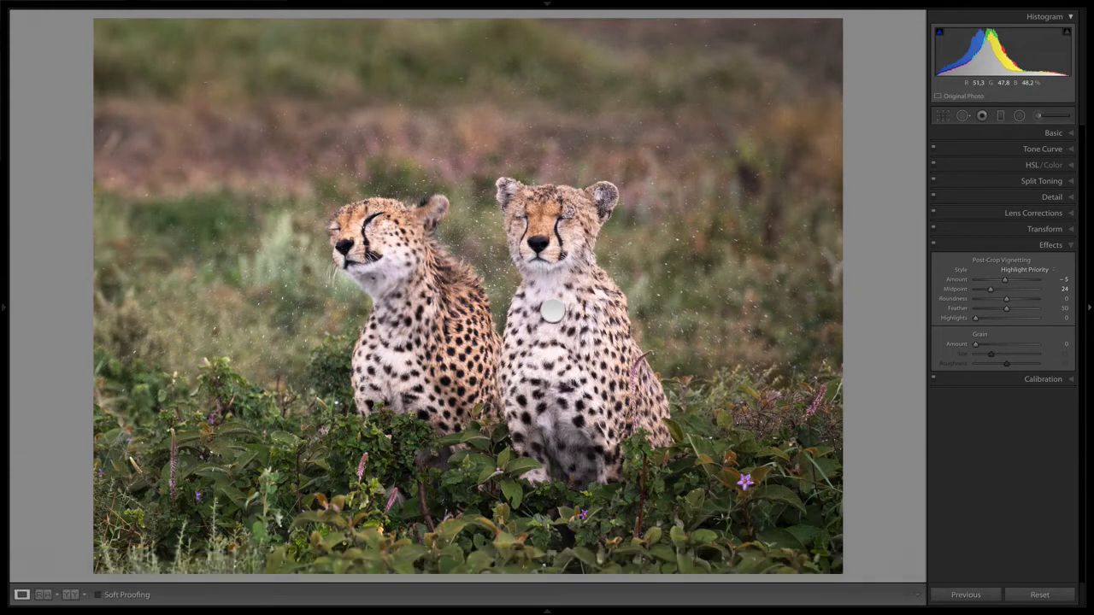
{"action": "key", "text": "f"}
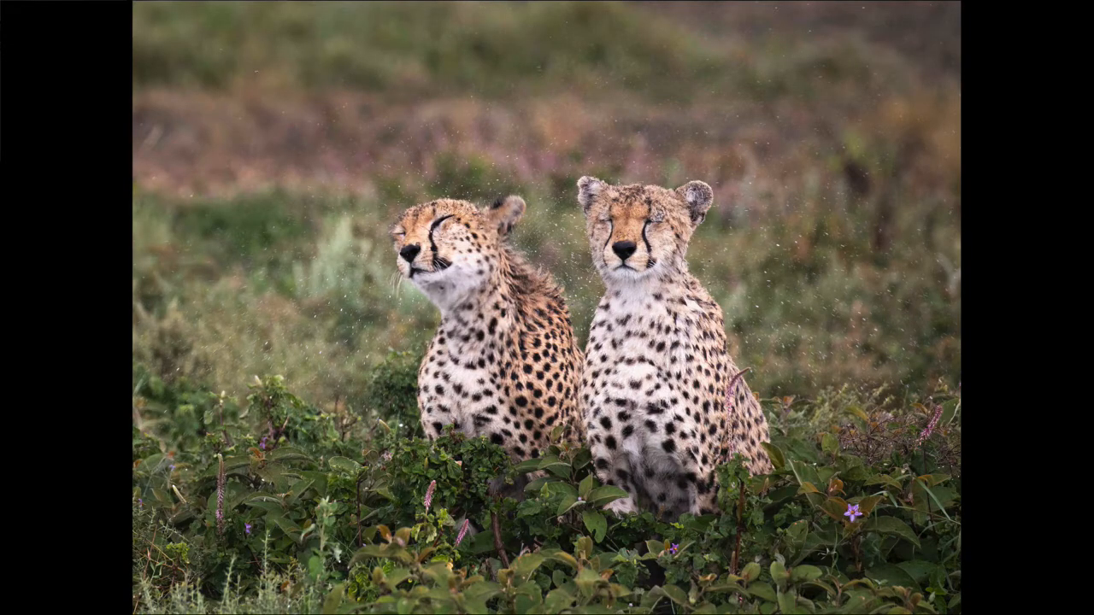
{"action": "key", "text": "Right"}
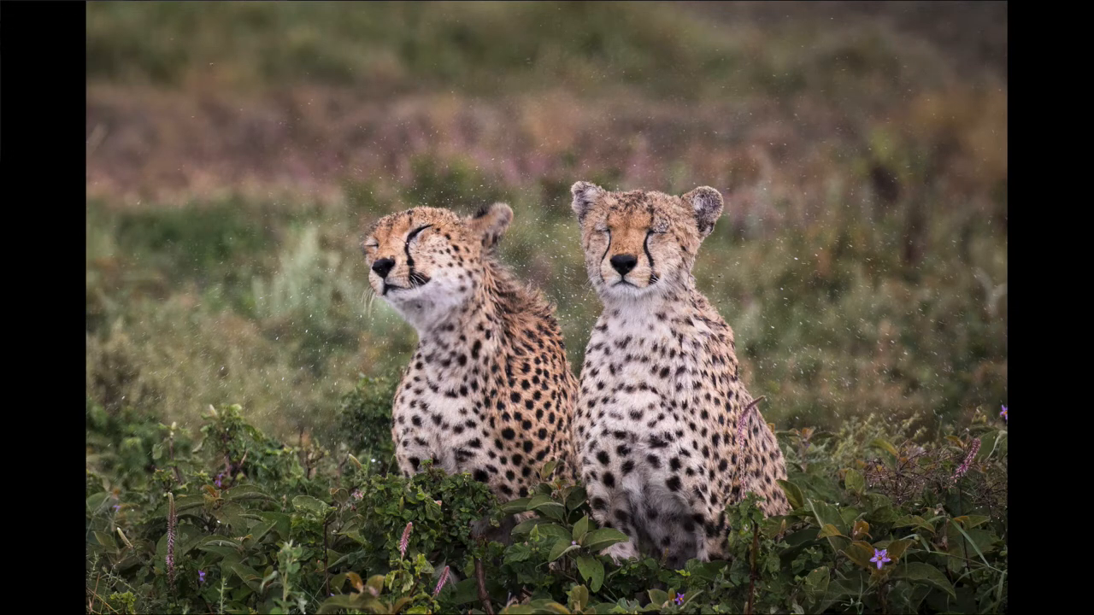
{"action": "key", "text": "Left"}
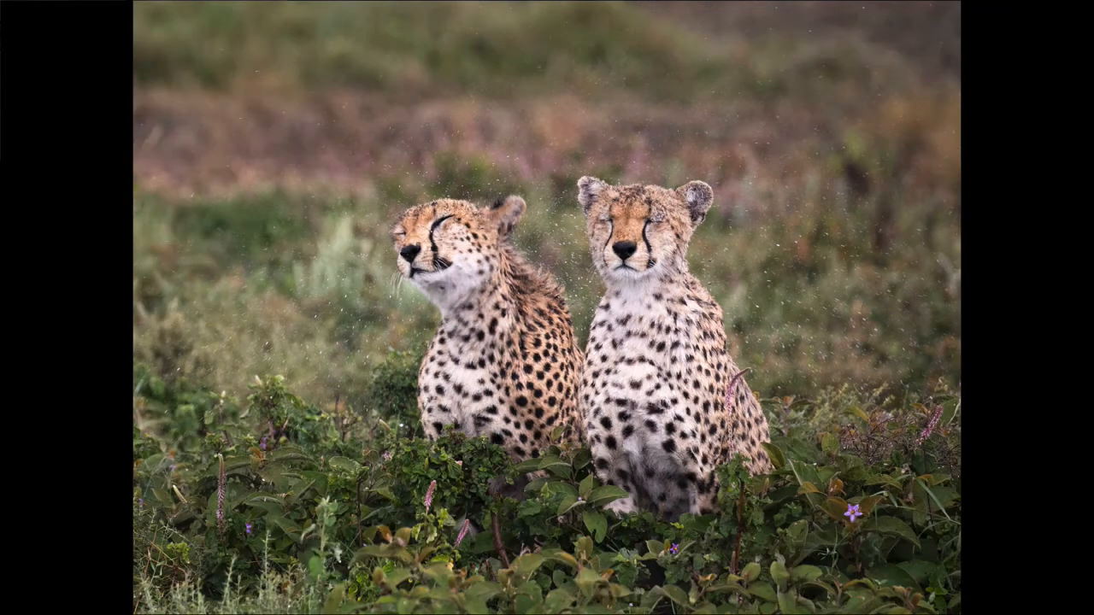
{"action": "key", "text": "Right"}
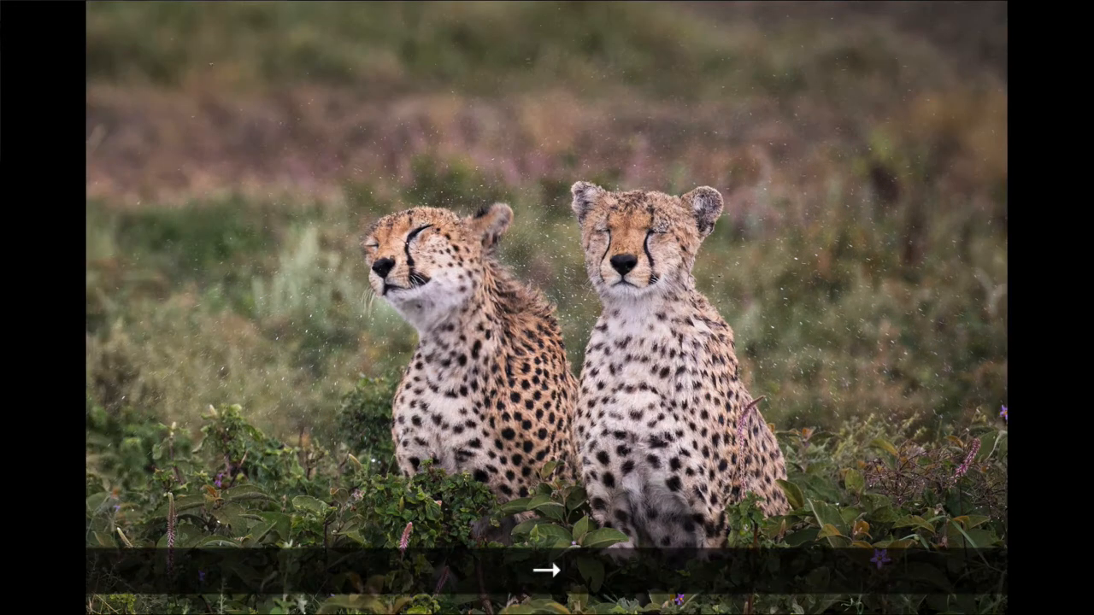